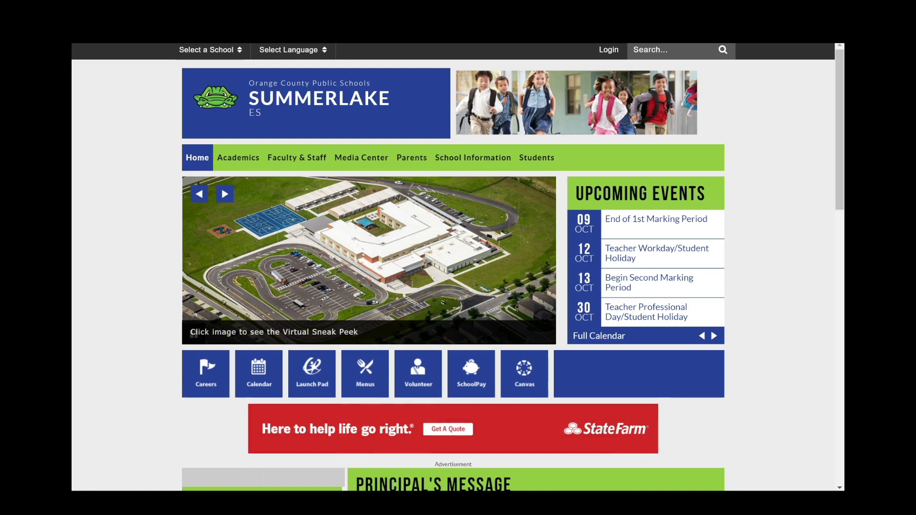
- Open the school's Faculty & Staff directory and start an email to the grade four teacher listed just below the media specialist
{"action": "key", "text": "Tab"}
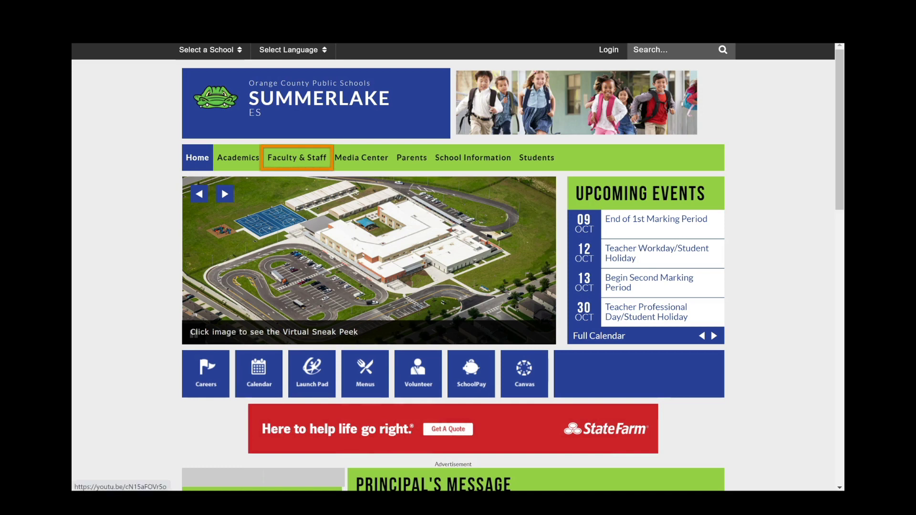
{"action": "key", "text": "Return"}
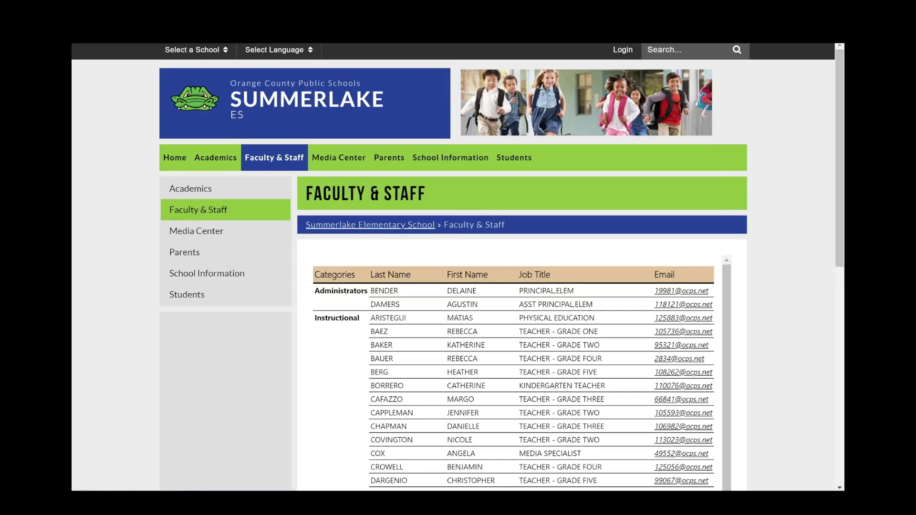
{"action": "key", "text": "Down"}
{"action": "key", "text": "Down"}
{"action": "key", "text": "Down"}
{"action": "key", "text": "Down"}
{"action": "key", "text": "Down"}
{"action": "key", "text": "Down"}
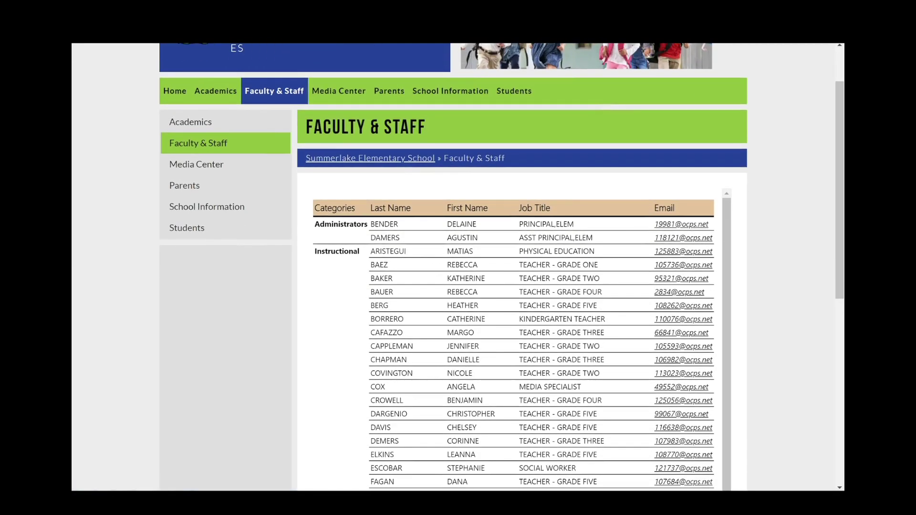
{"action": "key", "text": "Down"}
{"action": "key", "text": "Down"}
{"action": "key", "text": "Down"}
{"action": "key", "text": "Down"}
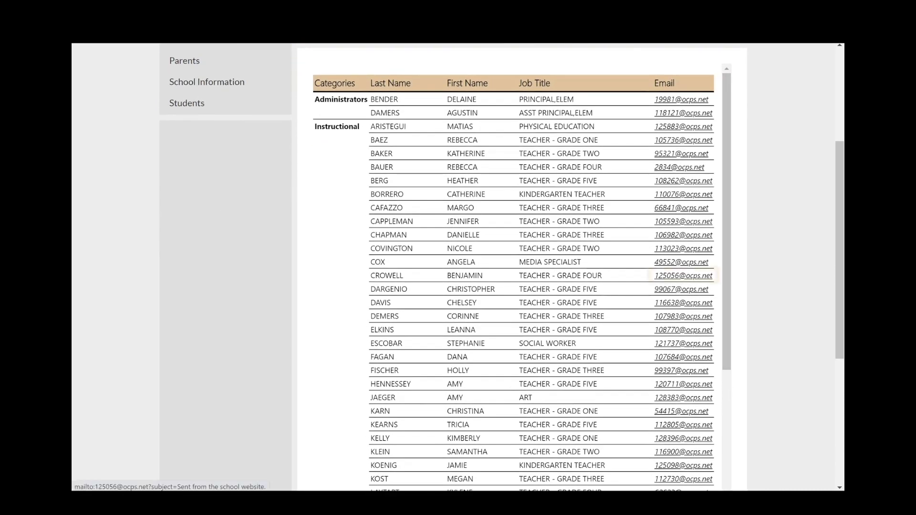
{"action": "left_click", "coordinate": [684, 275]}
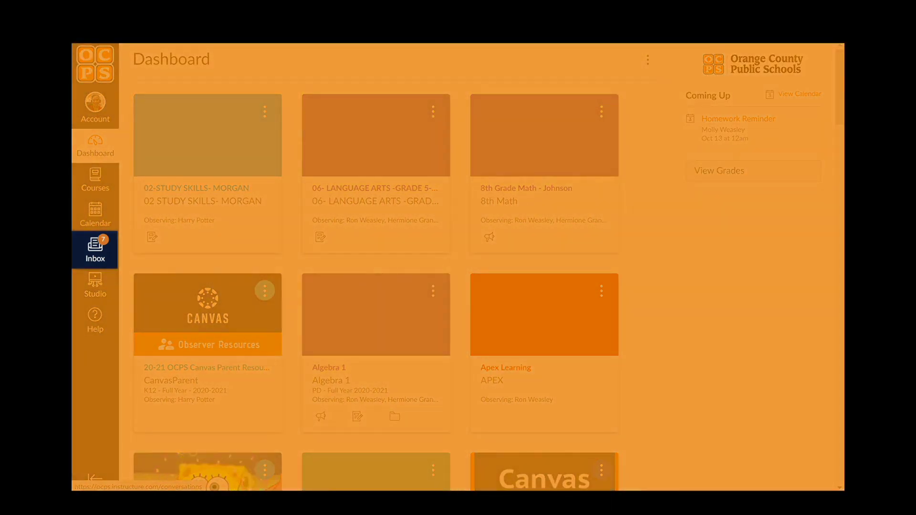
- Start a new message in the Canvas inbox and set its course to Algebra 1 from the favorite courses
{"action": "left_click", "coordinate": [95, 249]}
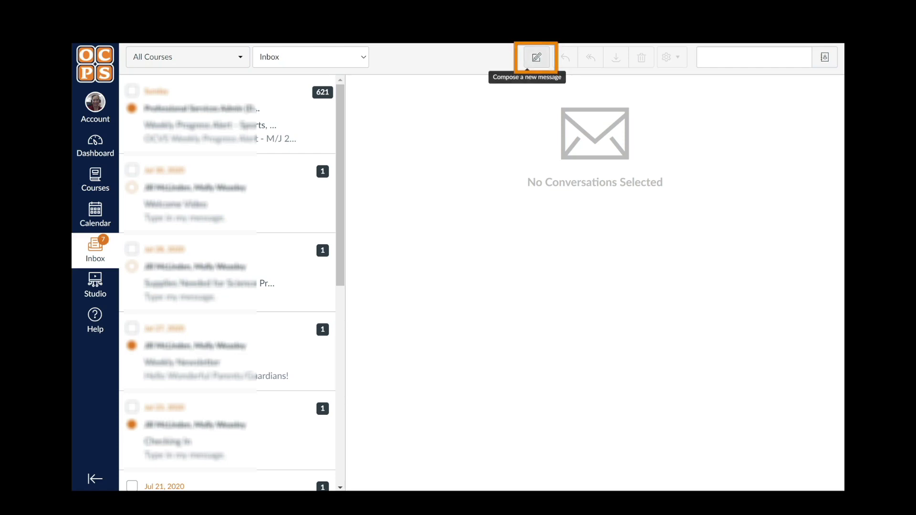
{"action": "left_click", "coordinate": [536, 57]}
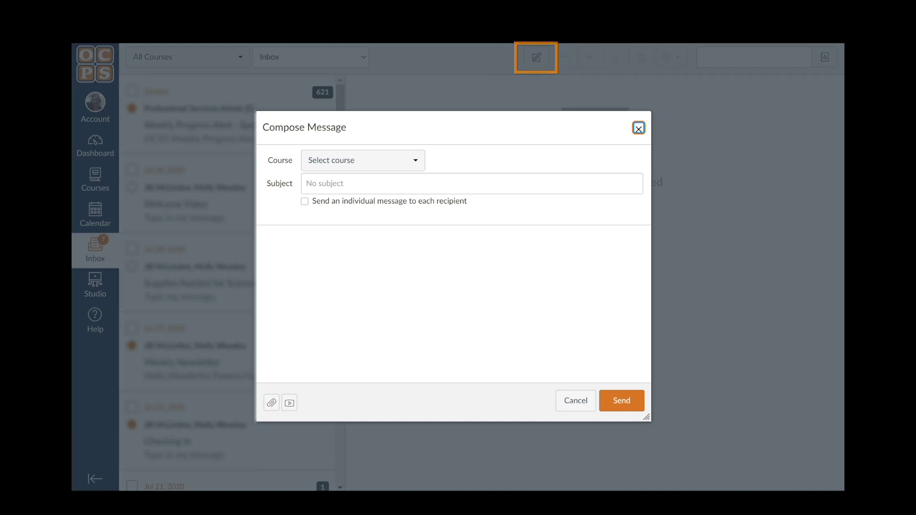
{"action": "left_click", "coordinate": [363, 160]}
{"action": "key", "text": "Down"}
{"action": "key", "text": "Down"}
{"action": "key", "text": "Right"}
{"action": "key", "text": "Down"}
{"action": "key", "text": "Down"}
{"action": "key", "text": "Down"}
{"action": "key", "text": "Down"}
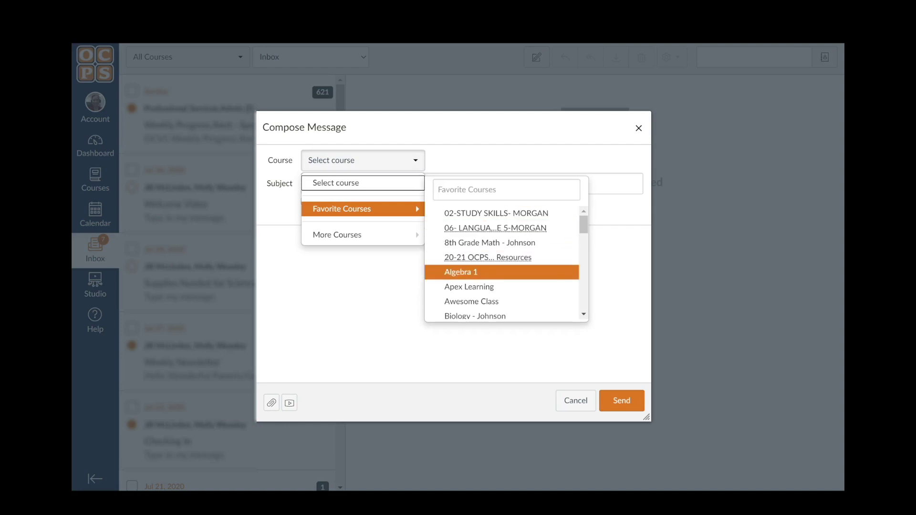
{"action": "key", "text": "Return"}
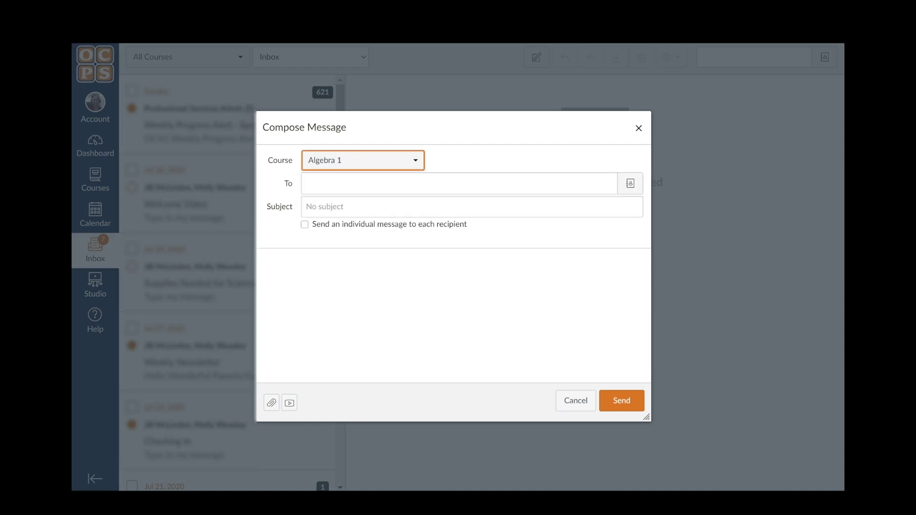
- Add the Algebra 1 teacher as the message recipient, chosen from the Teachers group of the course's address book
{"action": "left_click", "coordinate": [310, 184]}
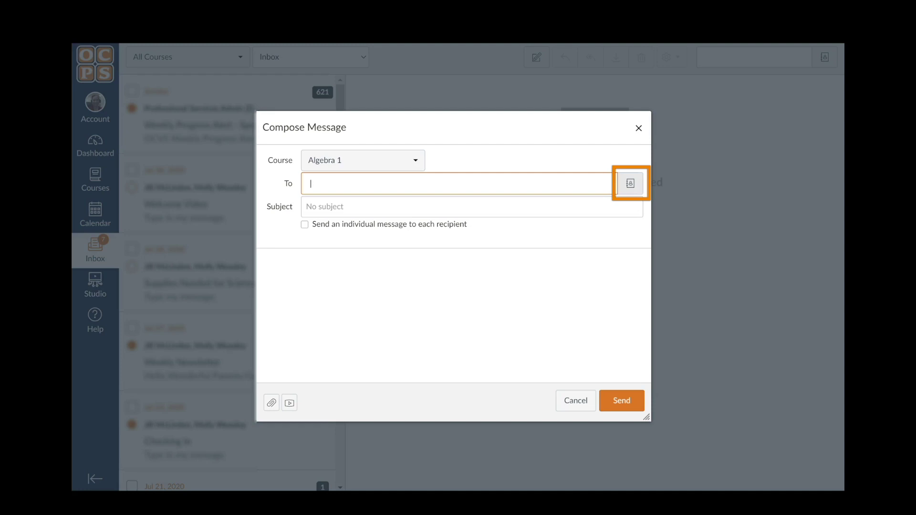
{"action": "left_click", "coordinate": [630, 184]}
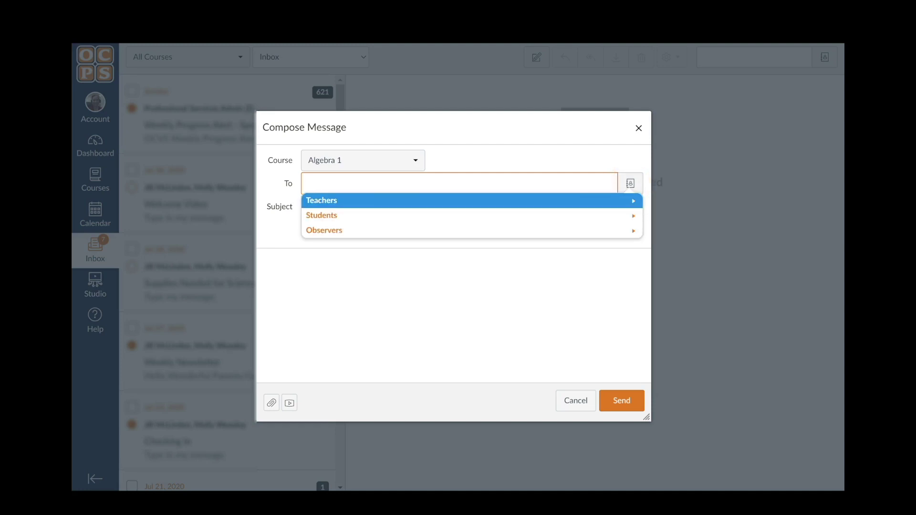
{"action": "key", "text": "Return"}
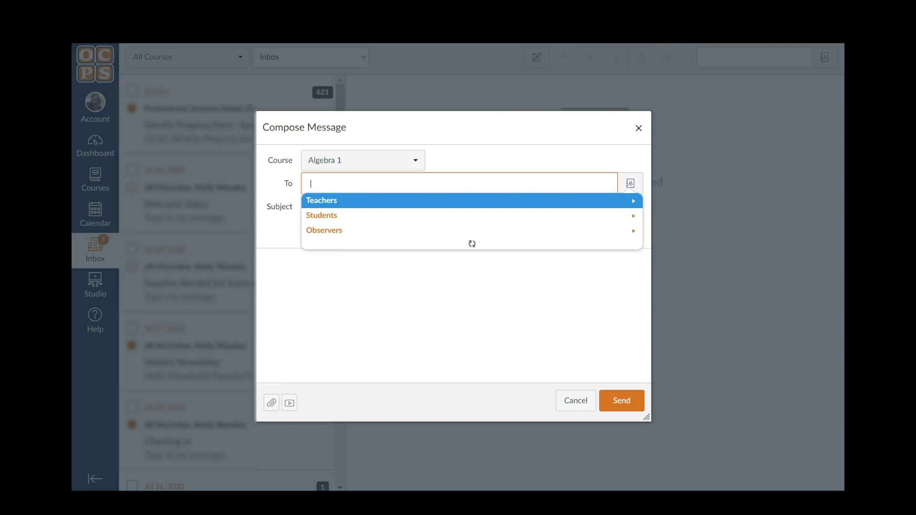
{"action": "key", "text": "Down"}
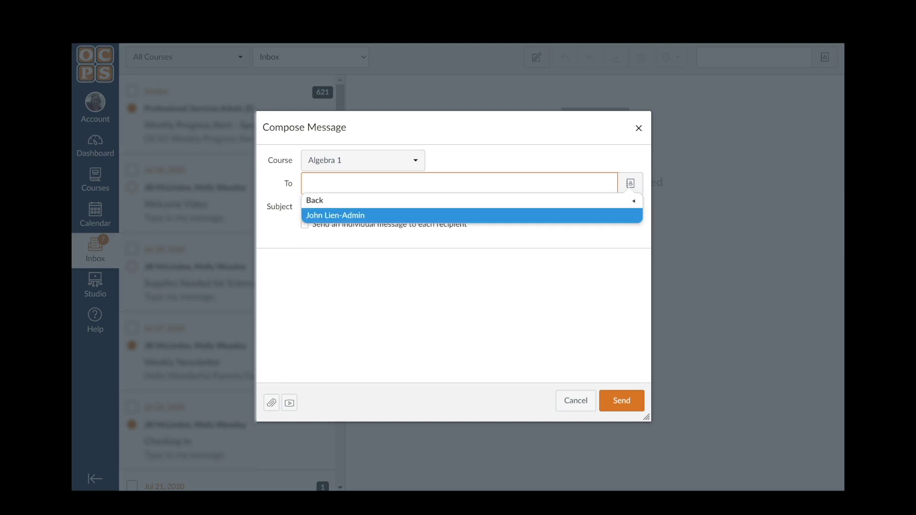
{"action": "key", "text": "Return"}
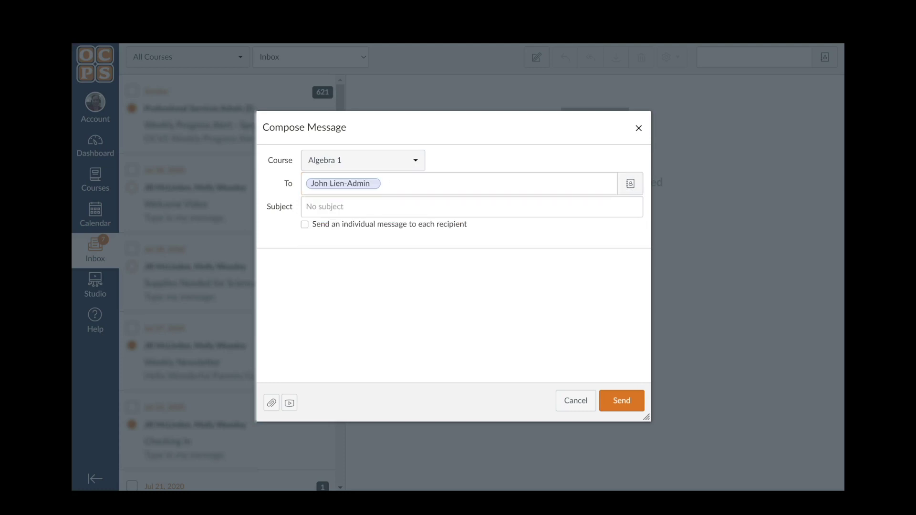
- Set the subject to "Afterschool Tutoring" and write the body "WE need help identifying afterschool tutoring resources."
{"action": "left_click", "coordinate": [308, 206]}
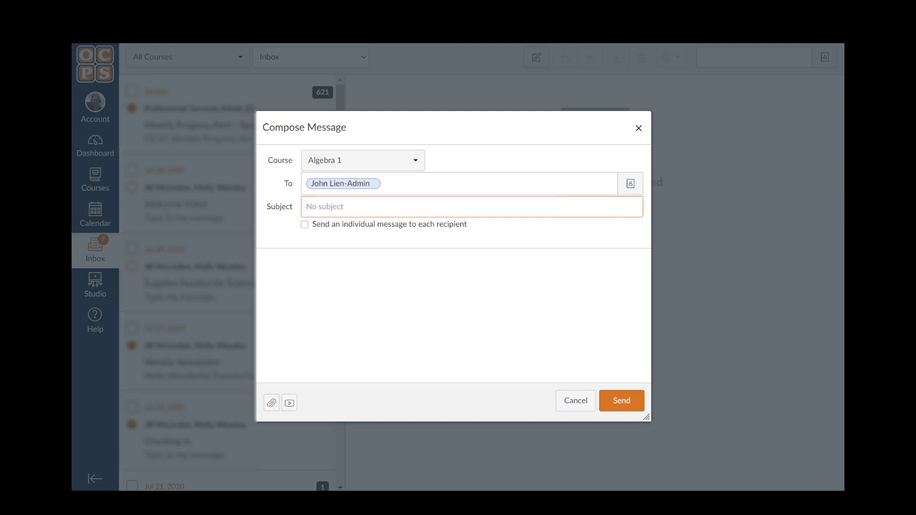
{"action": "type", "text": "Afterschool Tutoring"}
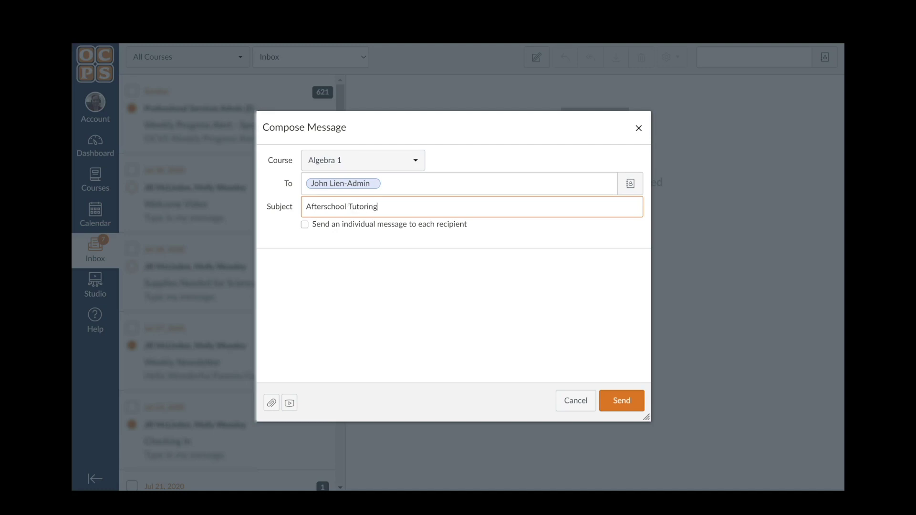
{"action": "left_click", "coordinate": [260, 258]}
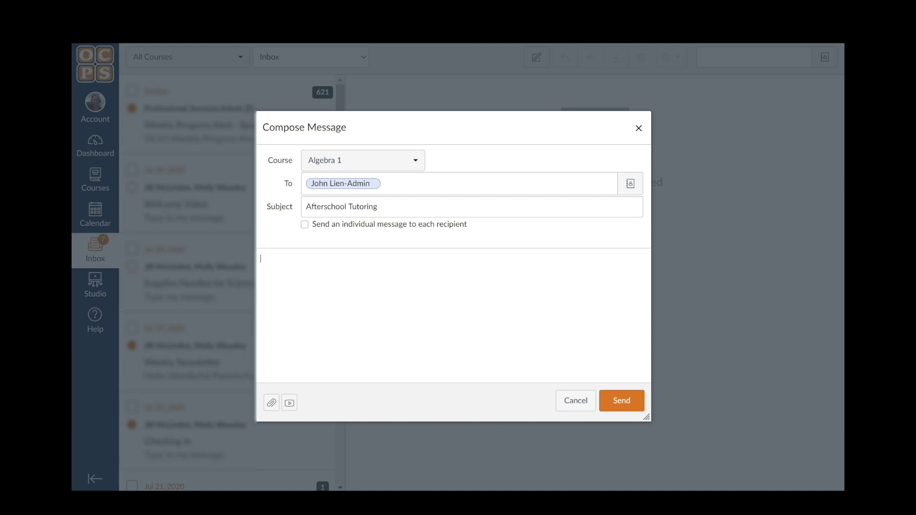
{"action": "type", "text": "WE need help identifying afterschool tutoring resources."}
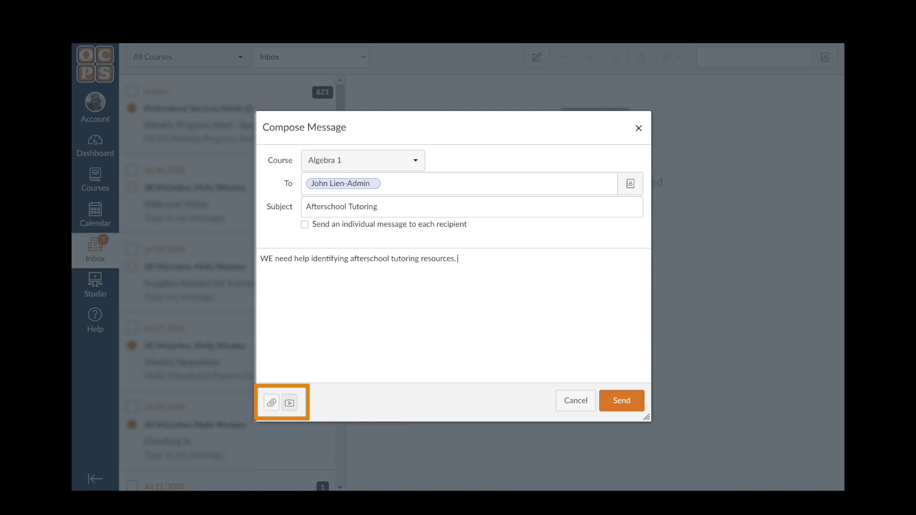
- Record a video media comment for the message, allowing microphone and camera access, and finish the recording
{"action": "left_click", "coordinate": [290, 403]}
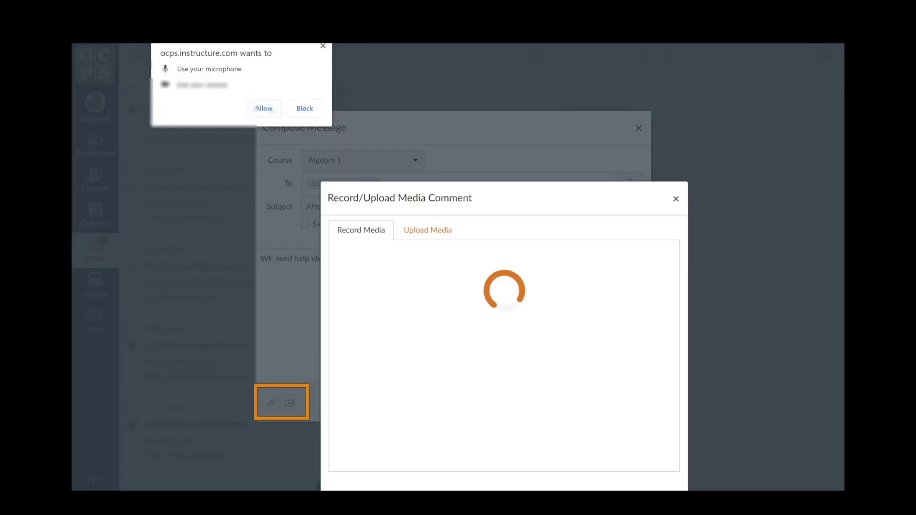
{"action": "left_click", "coordinate": [262, 108]}
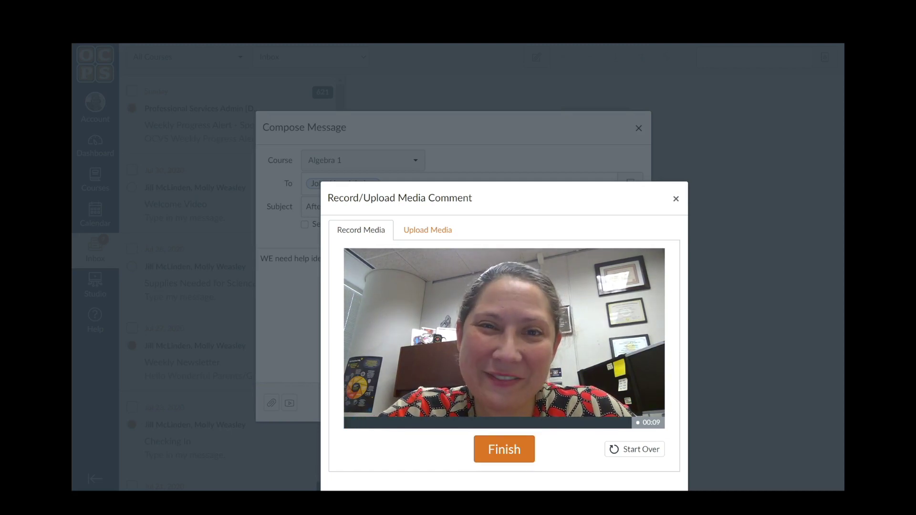
{"action": "left_click", "coordinate": [505, 449]}
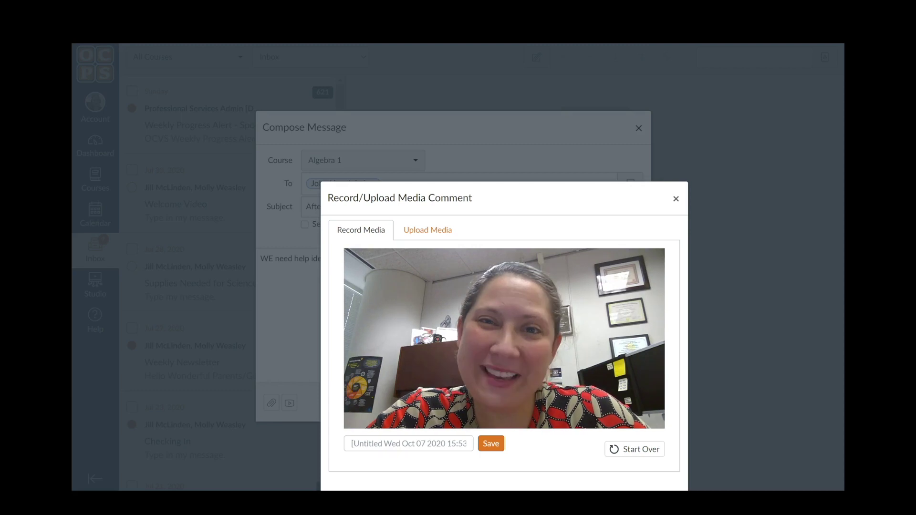
- Title the recorded video "Afterschool Tutoring" and save it to the message as a media comment
{"action": "key", "text": "Tab"}
{"action": "type", "text": "Afterschool Tutoring"}
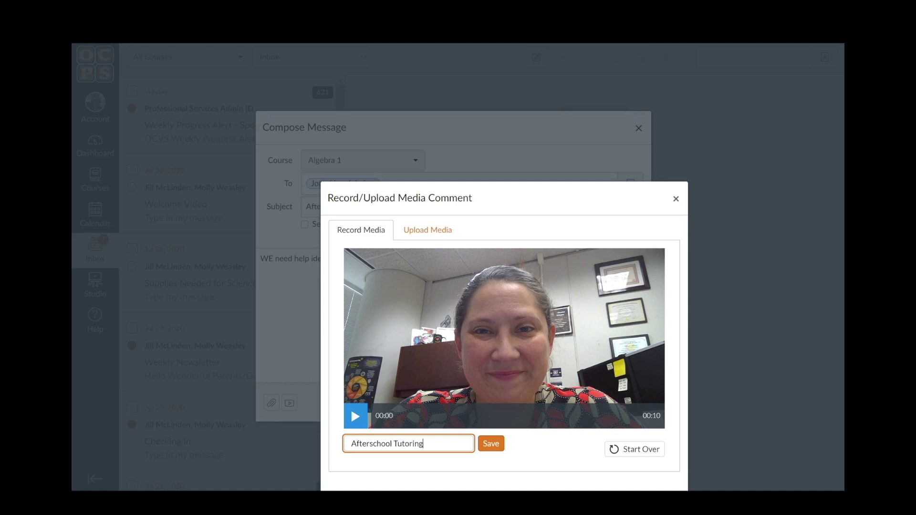
{"action": "key", "text": "Tab"}
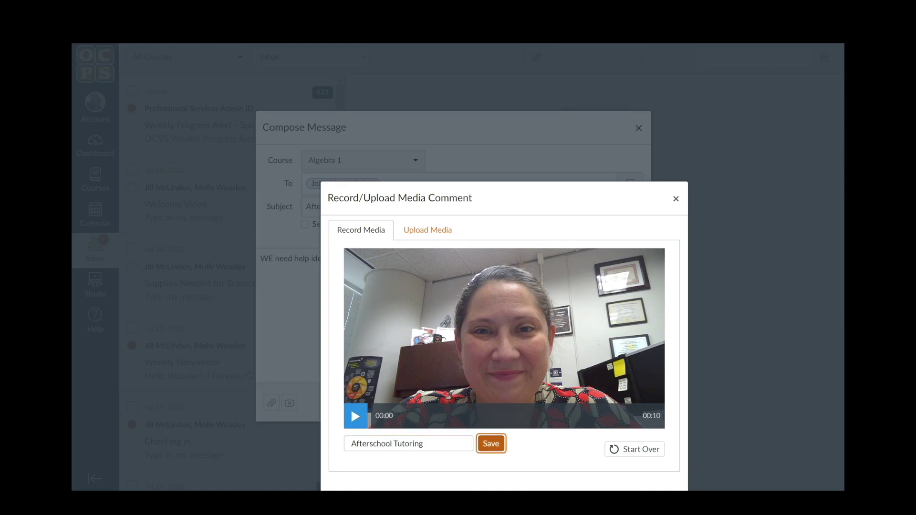
{"action": "key", "text": "Return"}
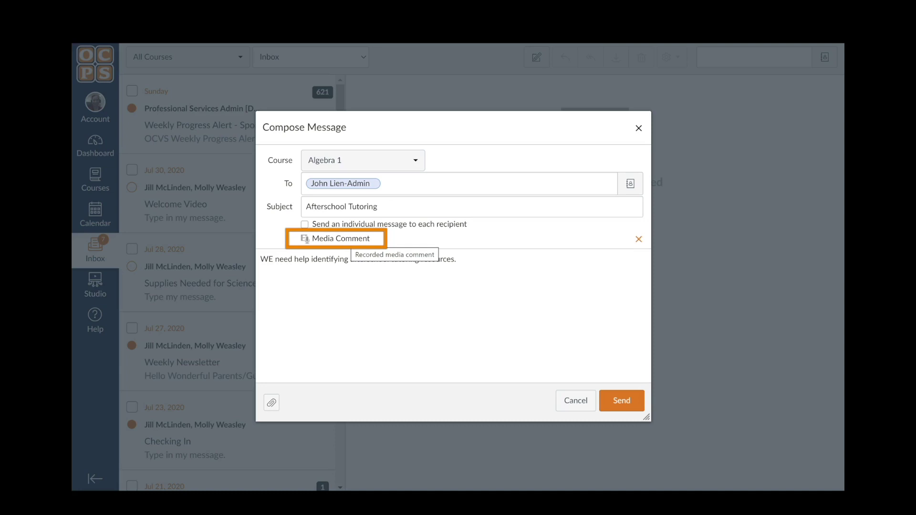
- Close the message body with "Thanks," and the sender's name on the following line
{"action": "type", "text": "Thanks,"}
{"action": "key", "text": "Return"}
{"action": "type", "text": "Mrs. Taylor"}
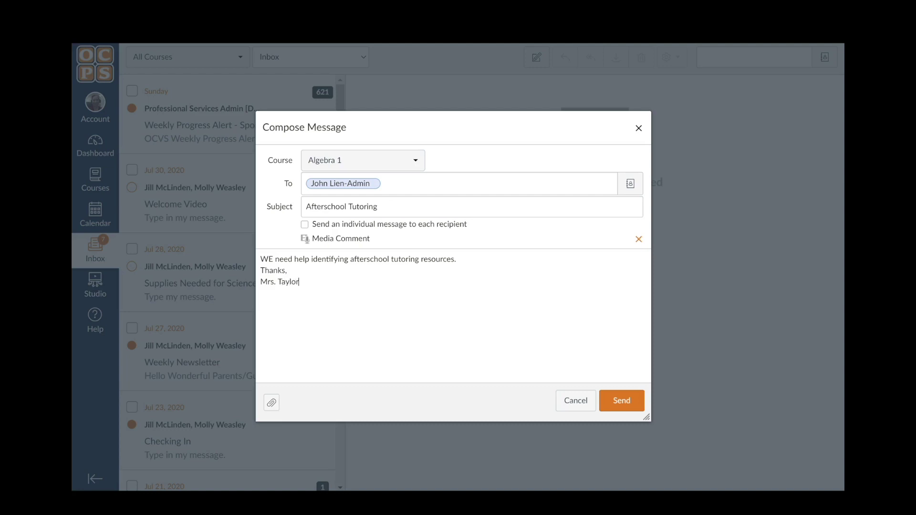